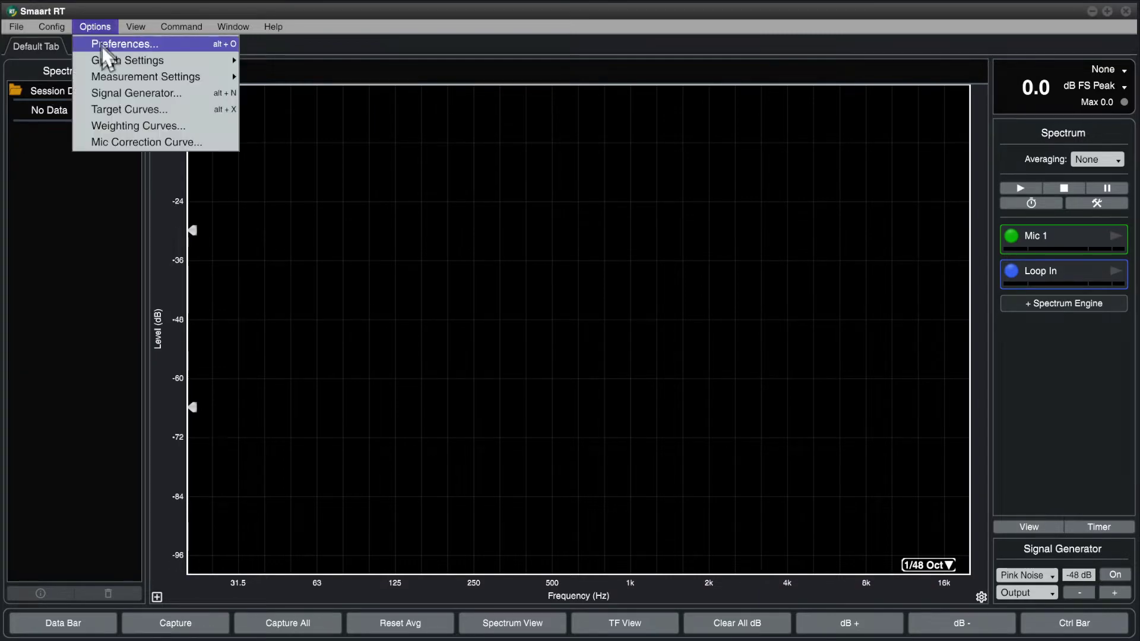
Step: Enable the Generator as a measurement input in I-O Config, then close the dialog
{"action": "left_click", "coordinate": [114, 113]}
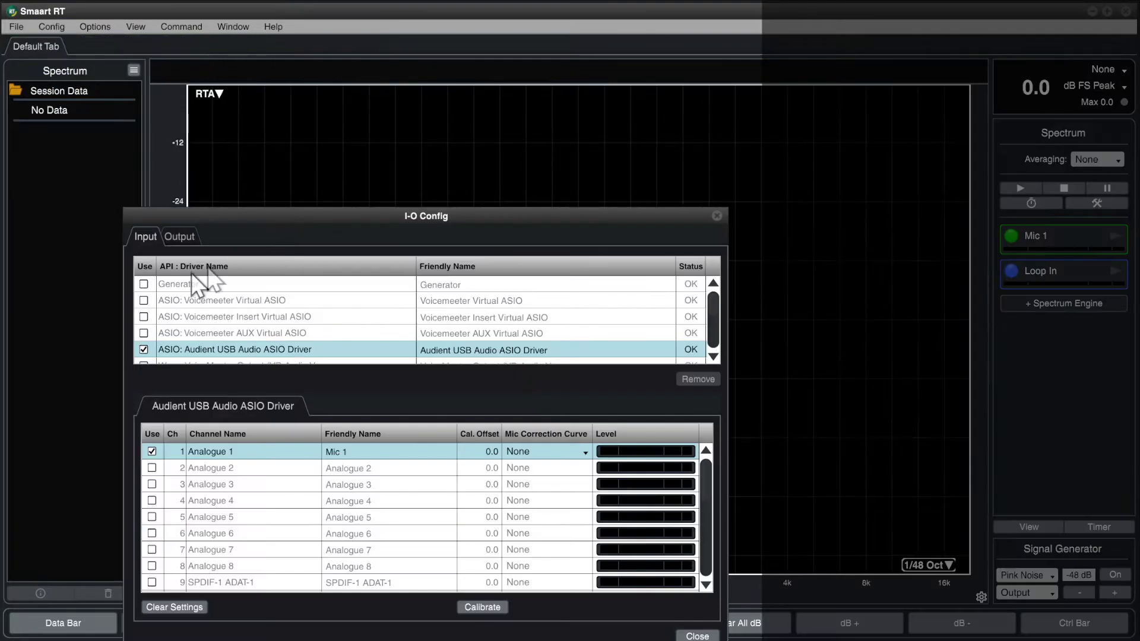
{"action": "left_click", "coordinate": [143, 284]}
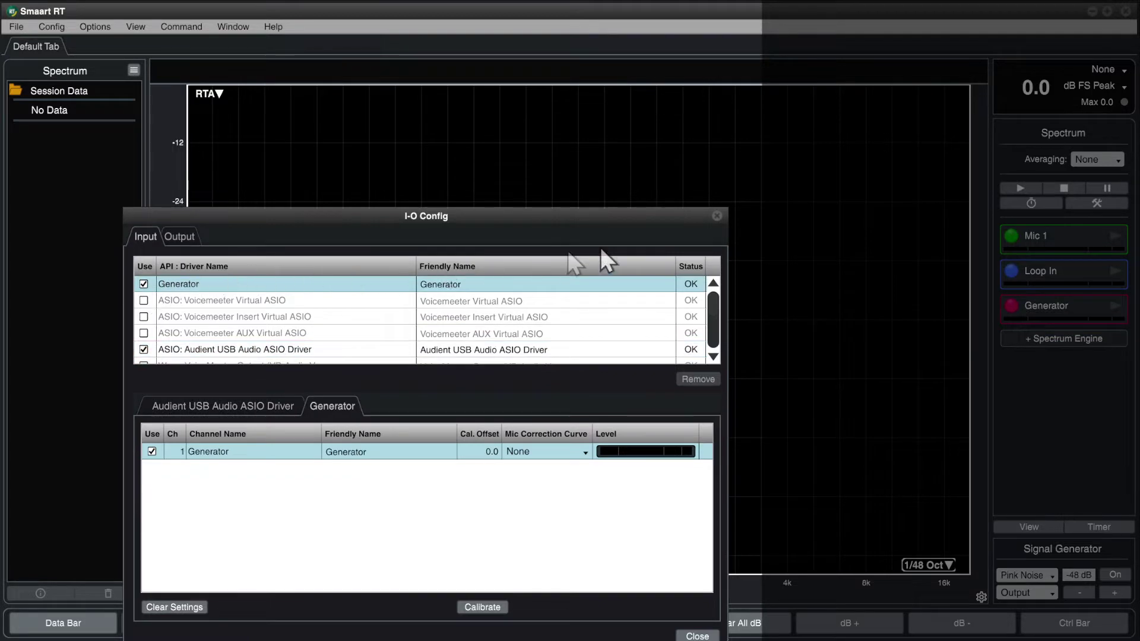
{"action": "left_click", "coordinate": [717, 215]}
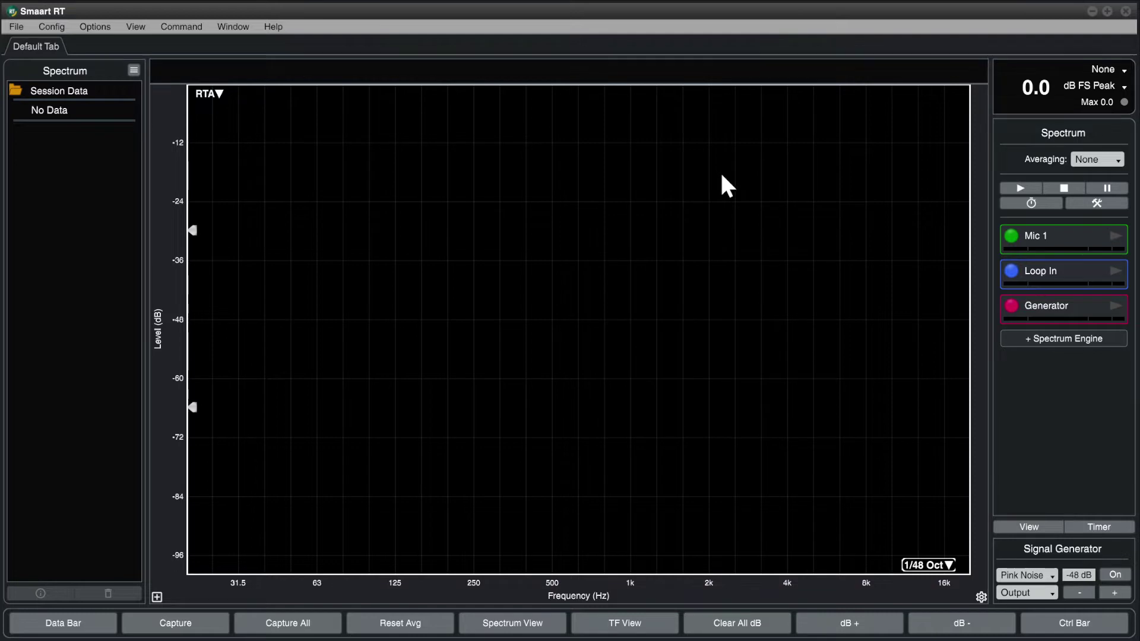
Step: Turn on the pink-noise generator, run the Generator input, and raise the level from -48 to -20 dB
{"action": "left_click", "coordinate": [1114, 574]}
{"action": "left_click", "coordinate": [1114, 305]}
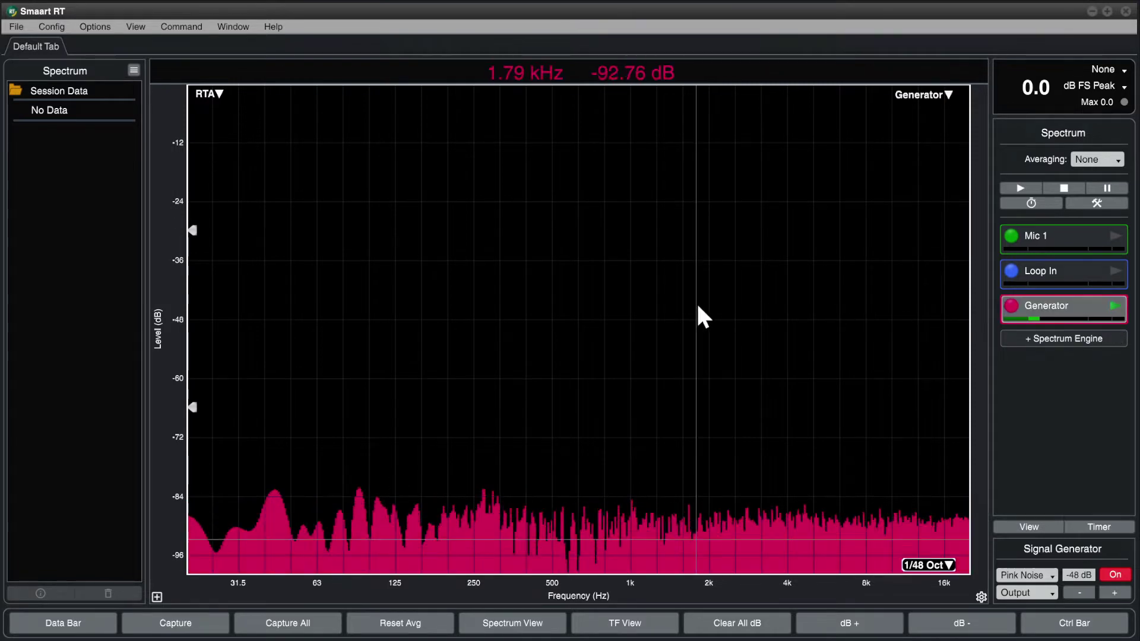
{"action": "left_click", "coordinate": [1114, 593]}
{"action": "left_click", "coordinate": [1114, 592]}
{"action": "left_click", "coordinate": [1114, 593]}
{"action": "left_click", "coordinate": [1114, 592]}
{"action": "left_click", "coordinate": [1114, 592]}
{"action": "triple_click", "coordinate": [1114, 592]}
{"action": "triple_click", "coordinate": [1114, 592]}
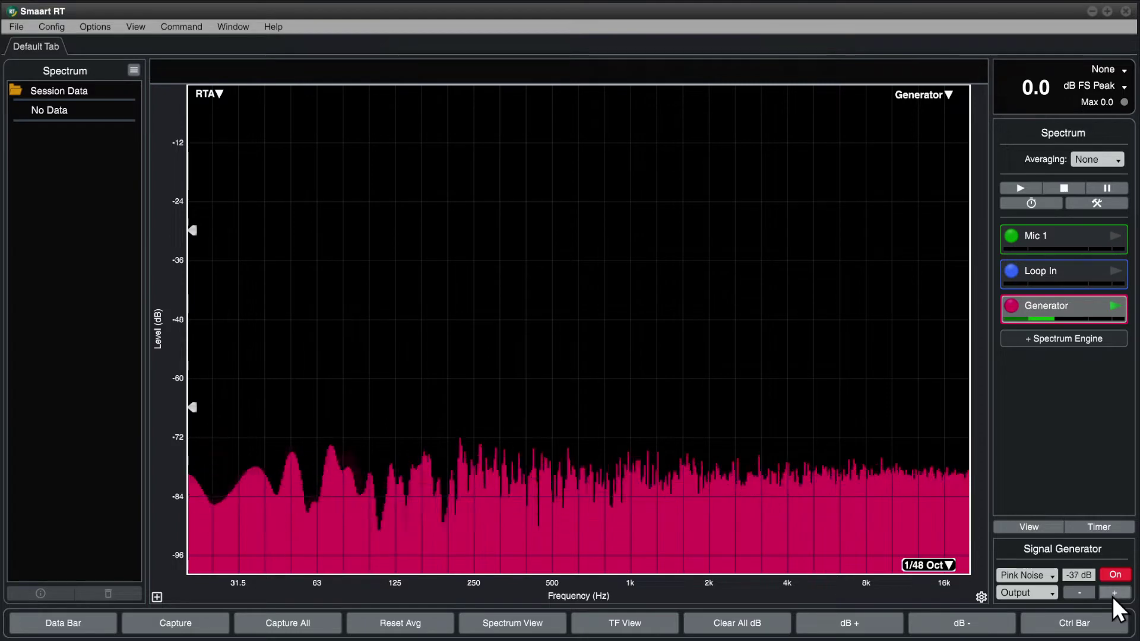
{"action": "triple_click", "coordinate": [1114, 592]}
{"action": "double_click", "coordinate": [1114, 592]}
{"action": "double_click", "coordinate": [1114, 592]}
{"action": "triple_click", "coordinate": [1114, 592]}
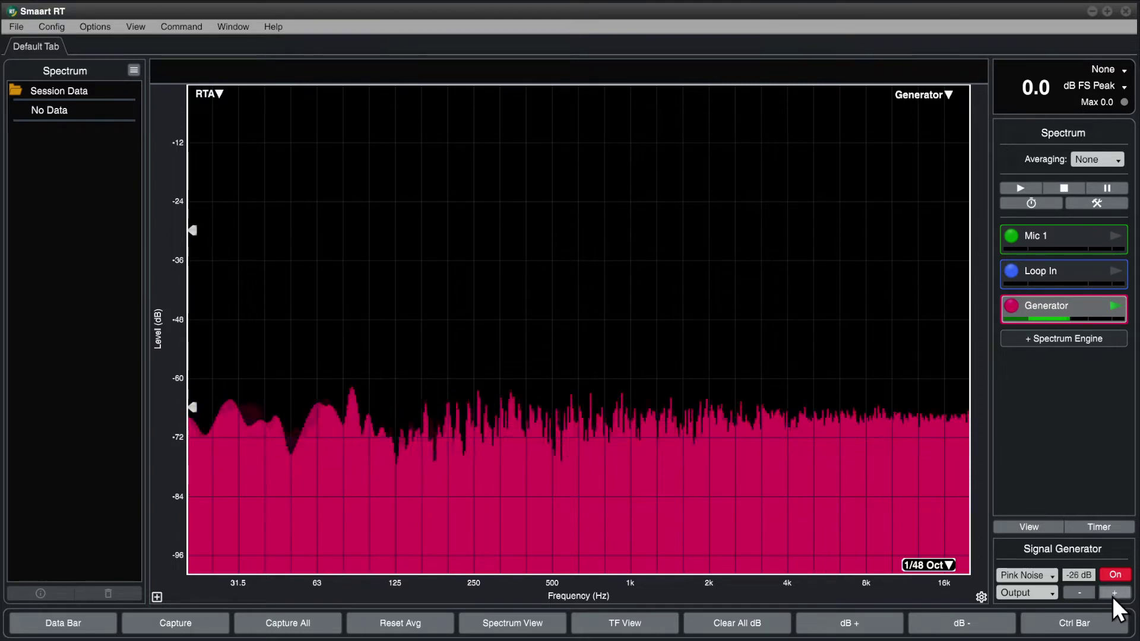
{"action": "triple_click", "coordinate": [1114, 593]}
{"action": "triple_click", "coordinate": [1114, 593]}
{"action": "left_click", "coordinate": [1114, 592]}
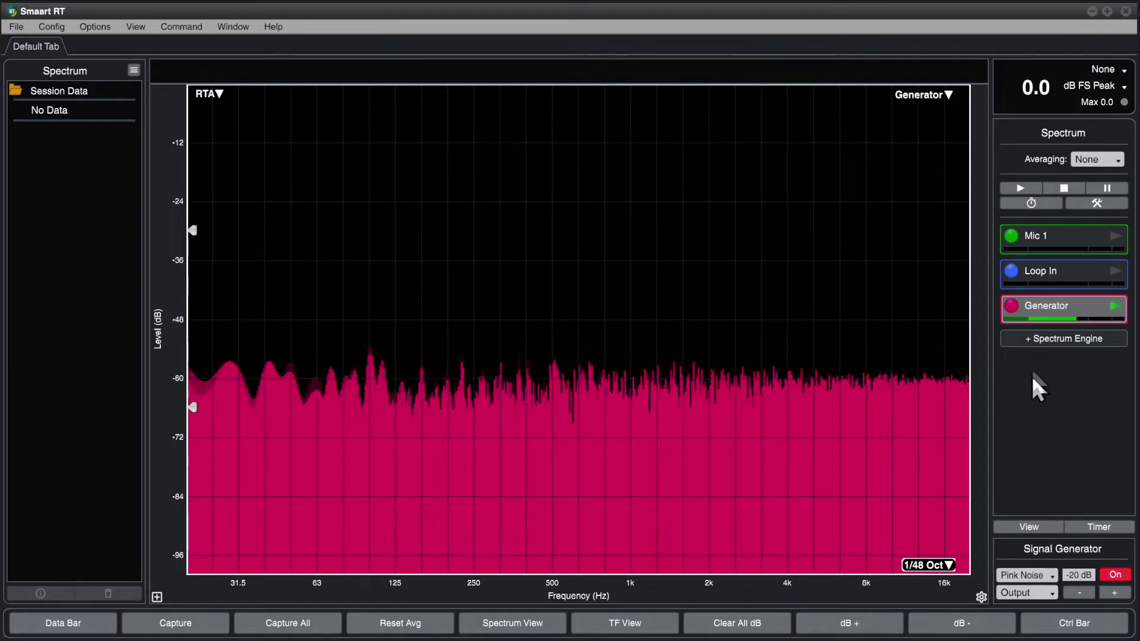
Step: Toggle the Generator trace off and on, leaving it visible and measuring
{"action": "left_click", "coordinate": [1010, 305]}
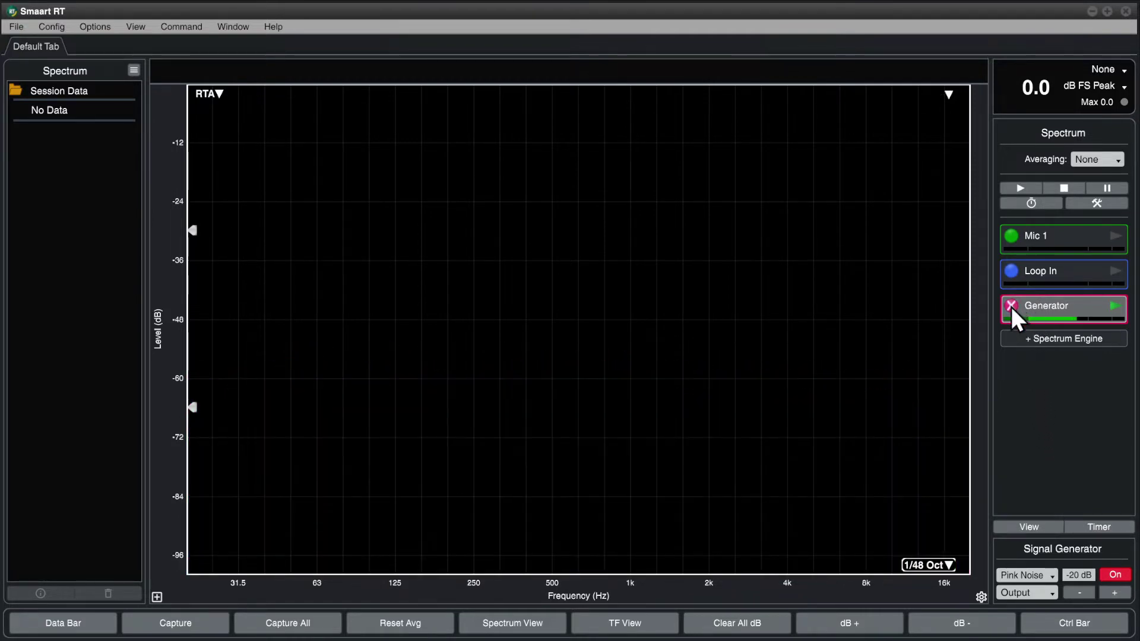
{"action": "left_click", "coordinate": [1010, 305]}
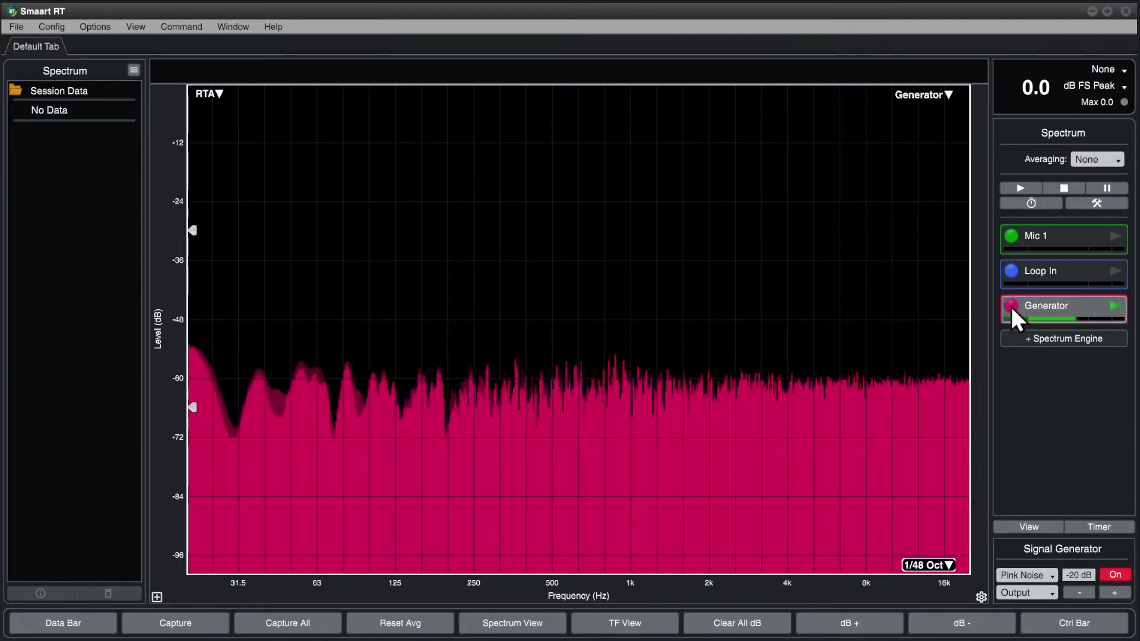
{"action": "left_click", "coordinate": [1010, 305]}
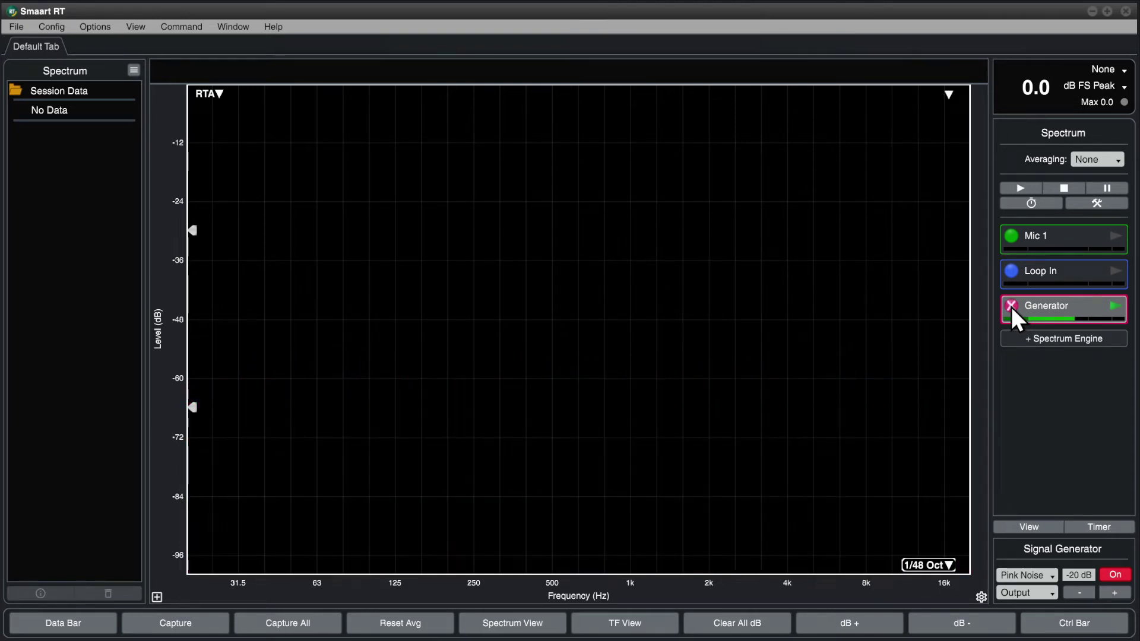
{"action": "left_click", "coordinate": [1010, 304]}
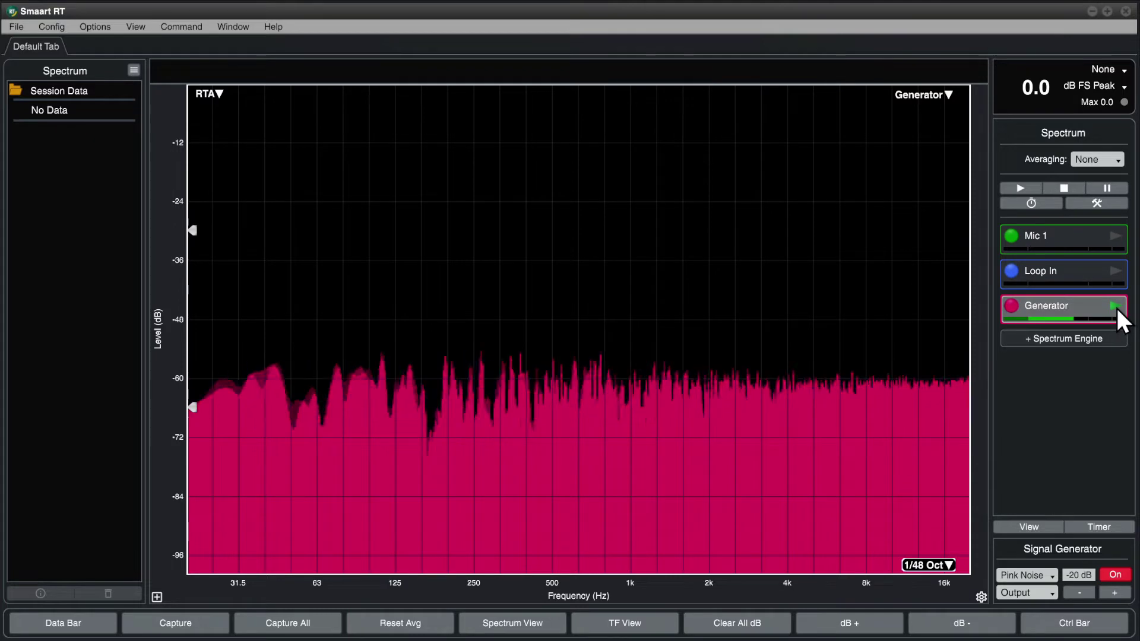
{"action": "left_click", "coordinate": [1009, 305]}
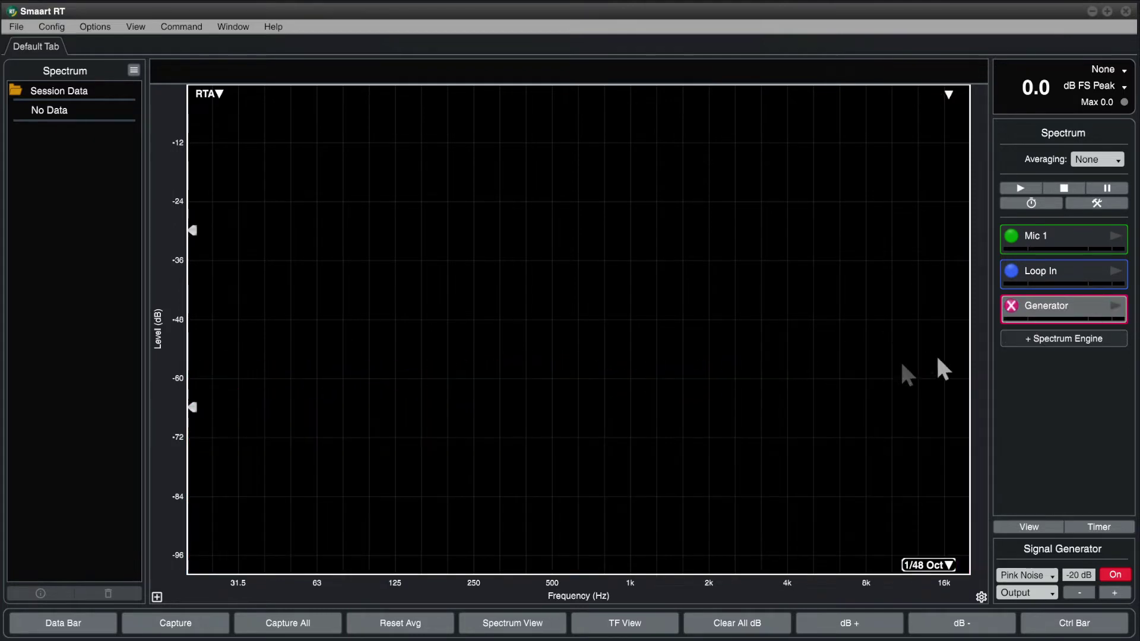
{"action": "left_click", "coordinate": [1009, 306]}
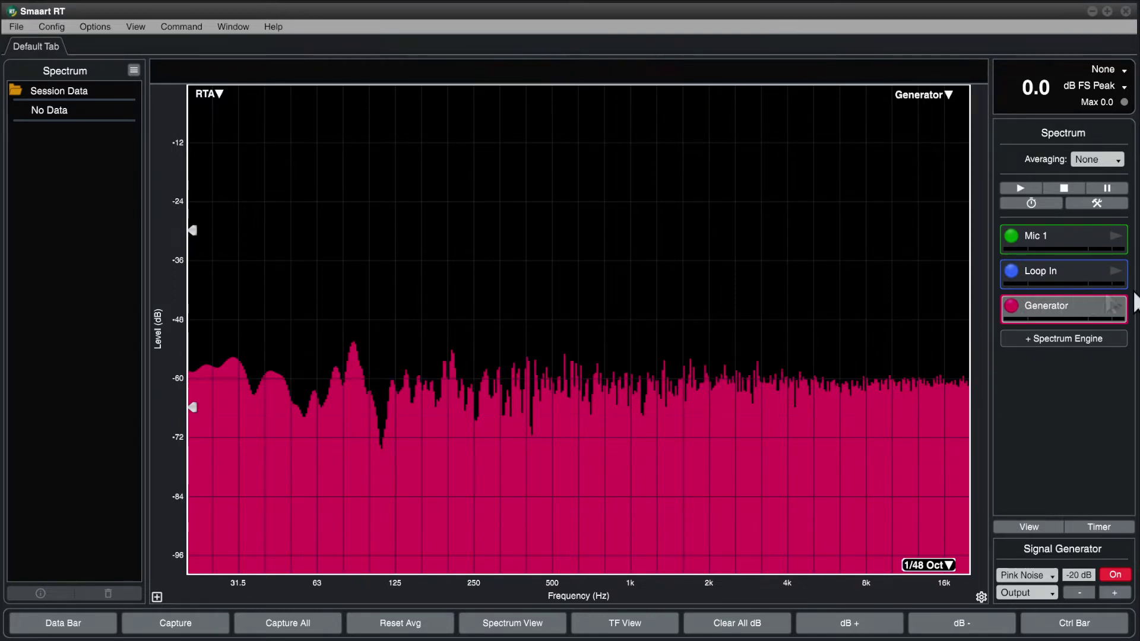
{"action": "left_click", "coordinate": [1114, 307]}
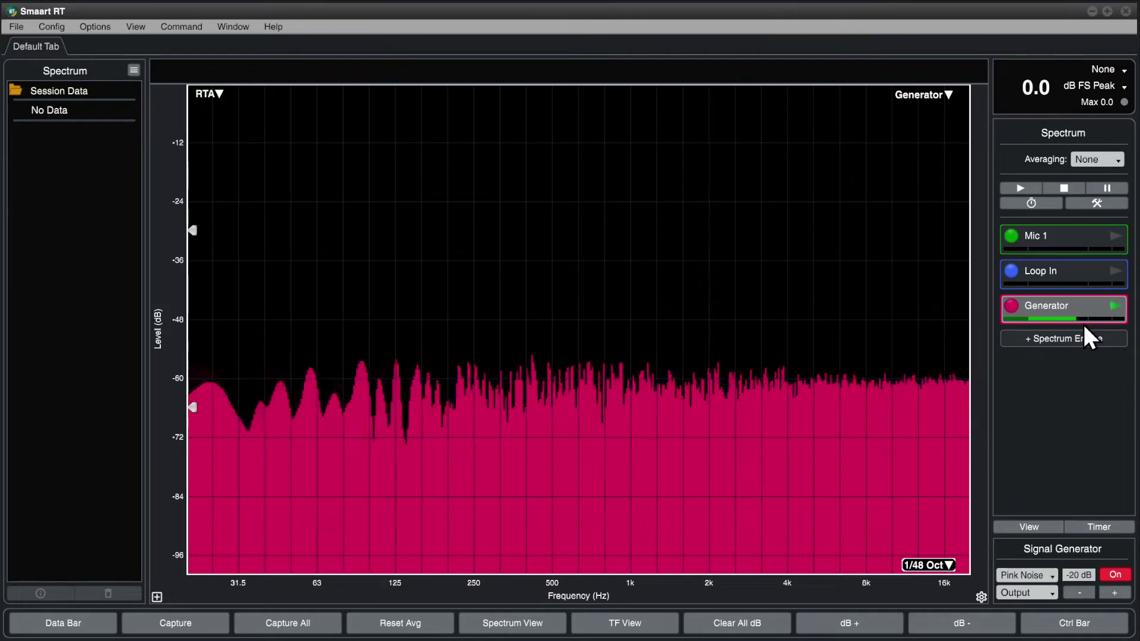
Step: Raise the pink-noise generator level to -12 dB
{"action": "left_click", "coordinate": [1115, 591]}
{"action": "left_click", "coordinate": [1116, 591]}
{"action": "left_click", "coordinate": [1116, 591]}
{"action": "left_click", "coordinate": [1116, 592]}
{"action": "left_click", "coordinate": [1116, 592]}
{"action": "left_click", "coordinate": [1115, 592]}
{"action": "left_click", "coordinate": [1115, 591]}
{"action": "left_click", "coordinate": [1116, 592]}
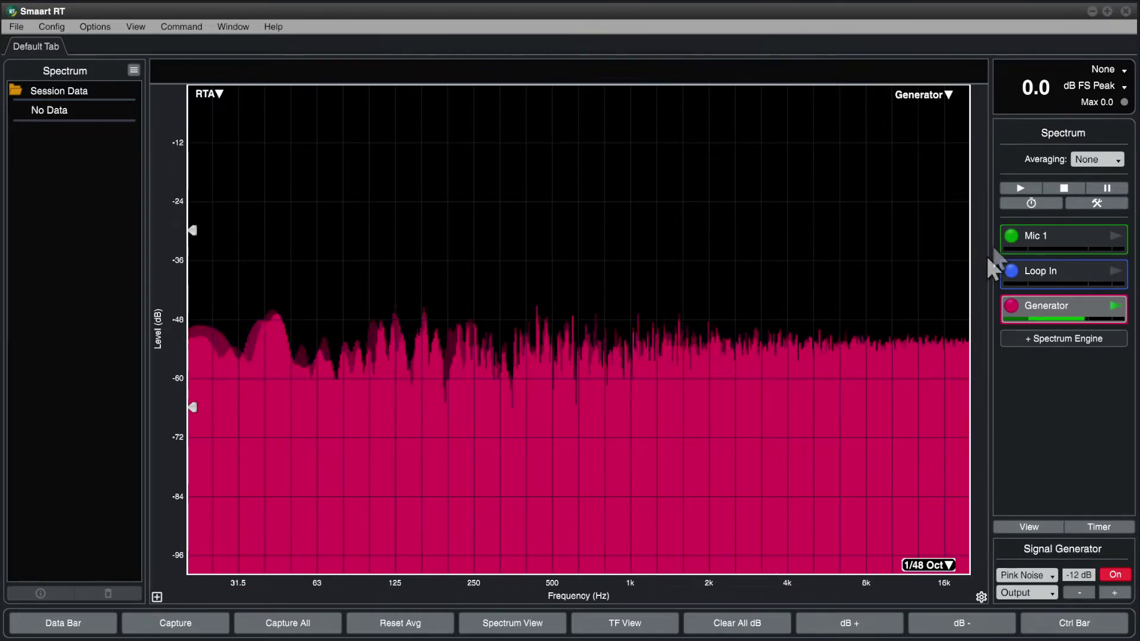
{"action": "left_click", "coordinate": [1094, 127]}
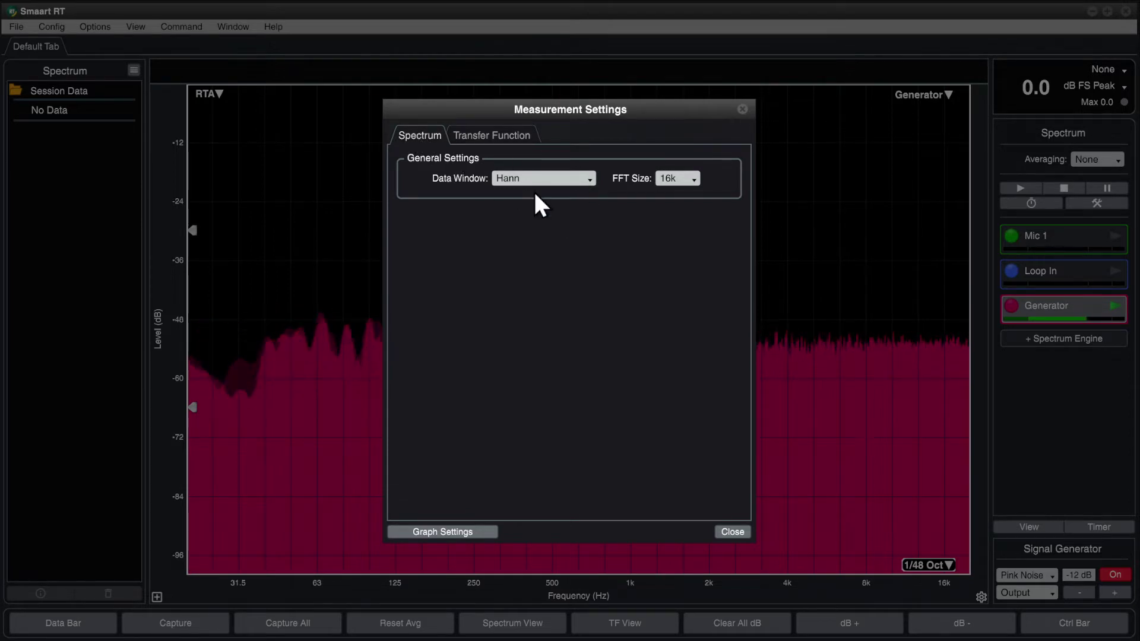
{"action": "left_click", "coordinate": [693, 177]}
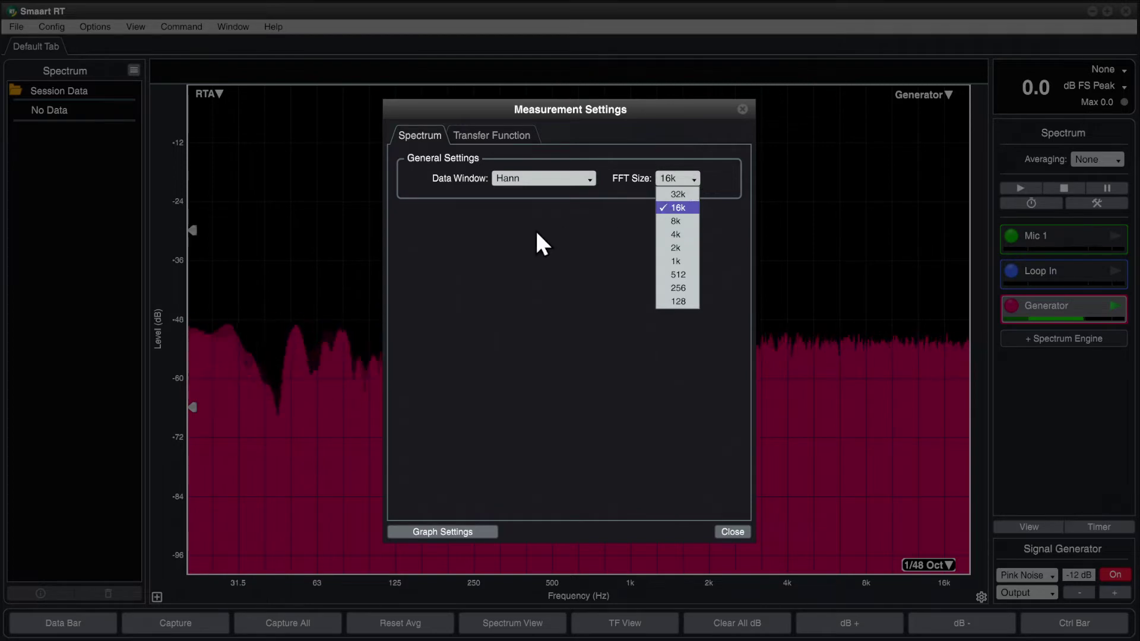
{"action": "left_click", "coordinate": [544, 245]}
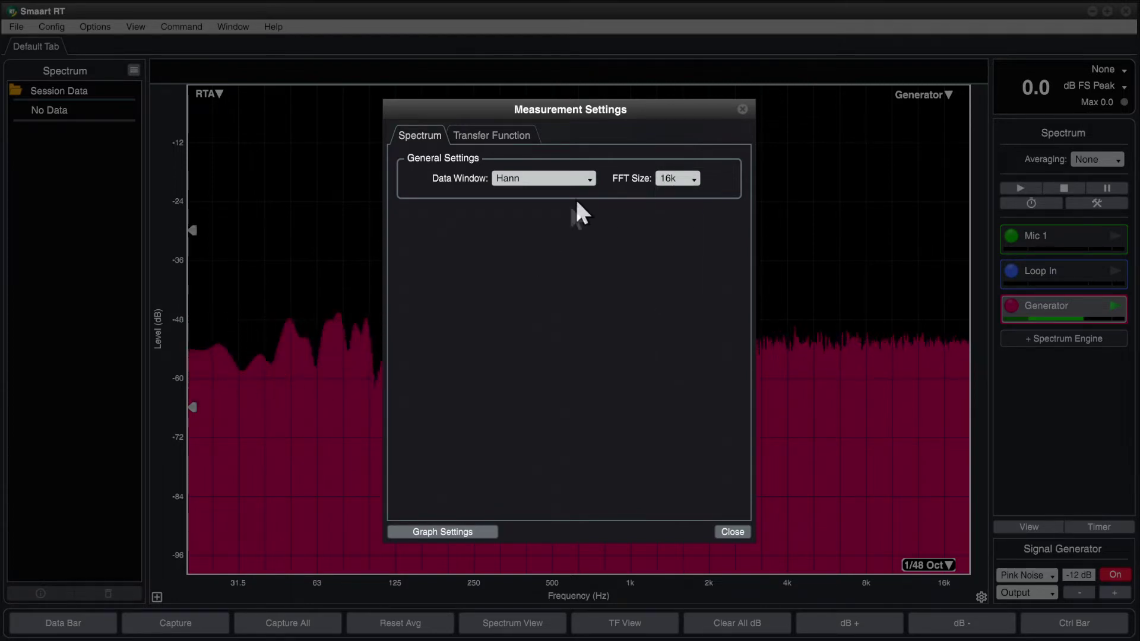
{"action": "left_click", "coordinate": [591, 179]}
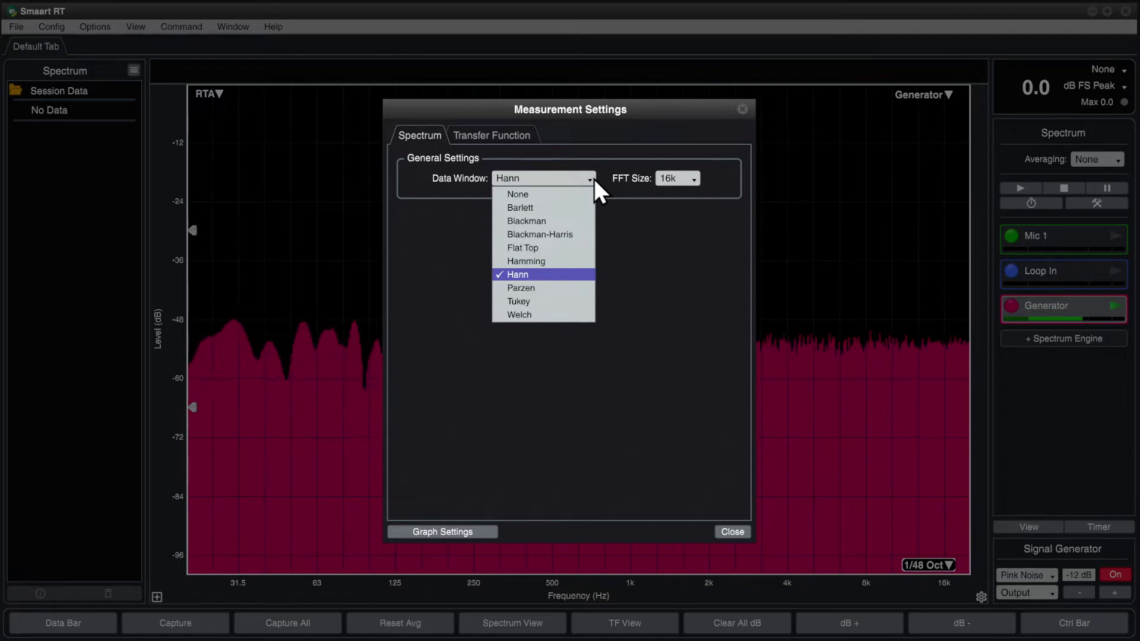
{"action": "left_click", "coordinate": [665, 244]}
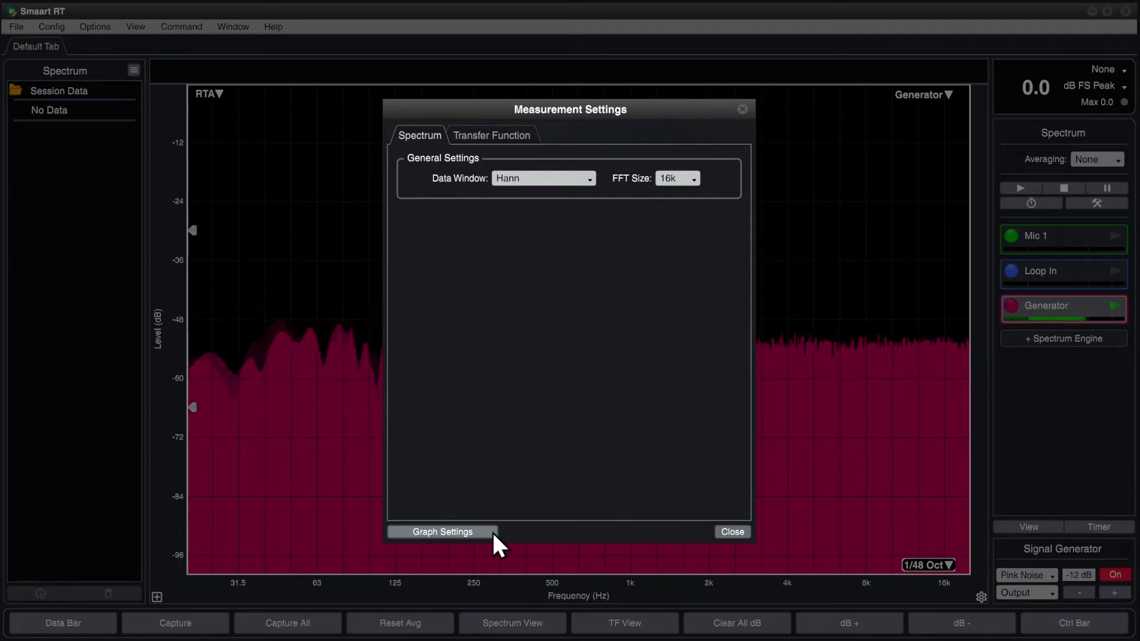
{"action": "left_click", "coordinate": [725, 532]}
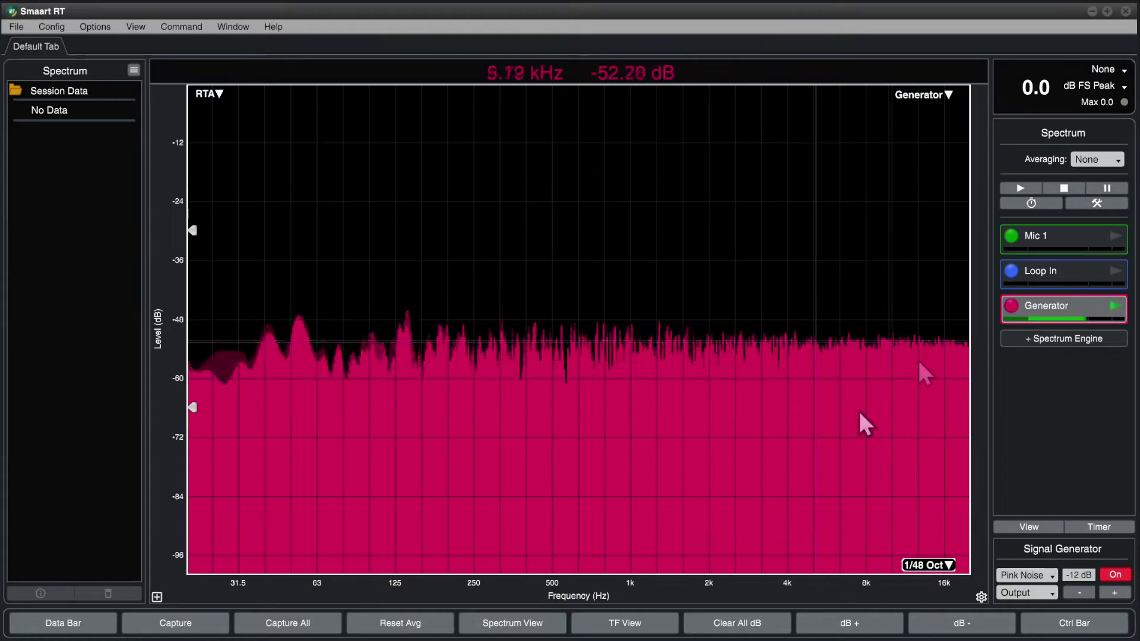
Step: Set spectrum averaging to 16 FIFO and reset the average
{"action": "left_click", "coordinate": [1113, 159]}
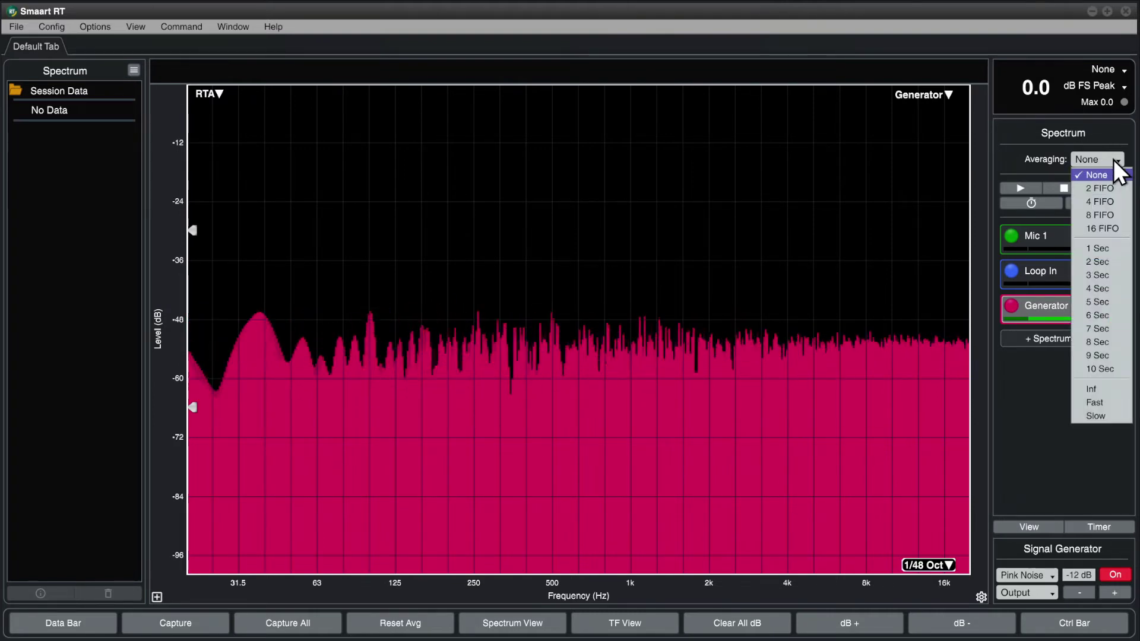
{"action": "left_click", "coordinate": [1119, 231]}
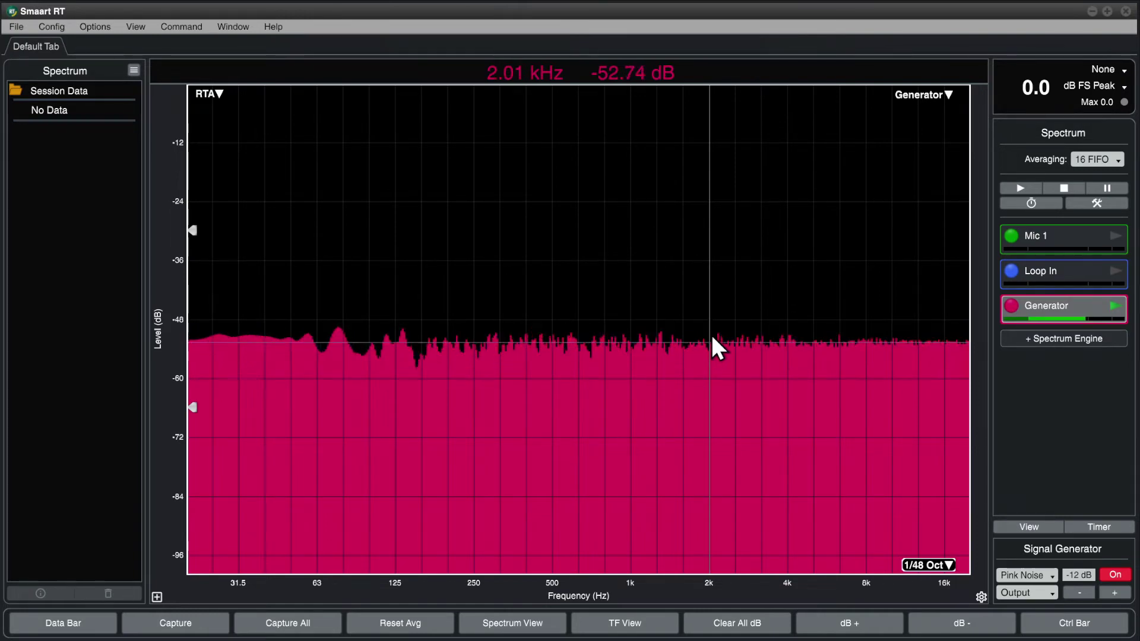
{"action": "left_click", "coordinate": [443, 630]}
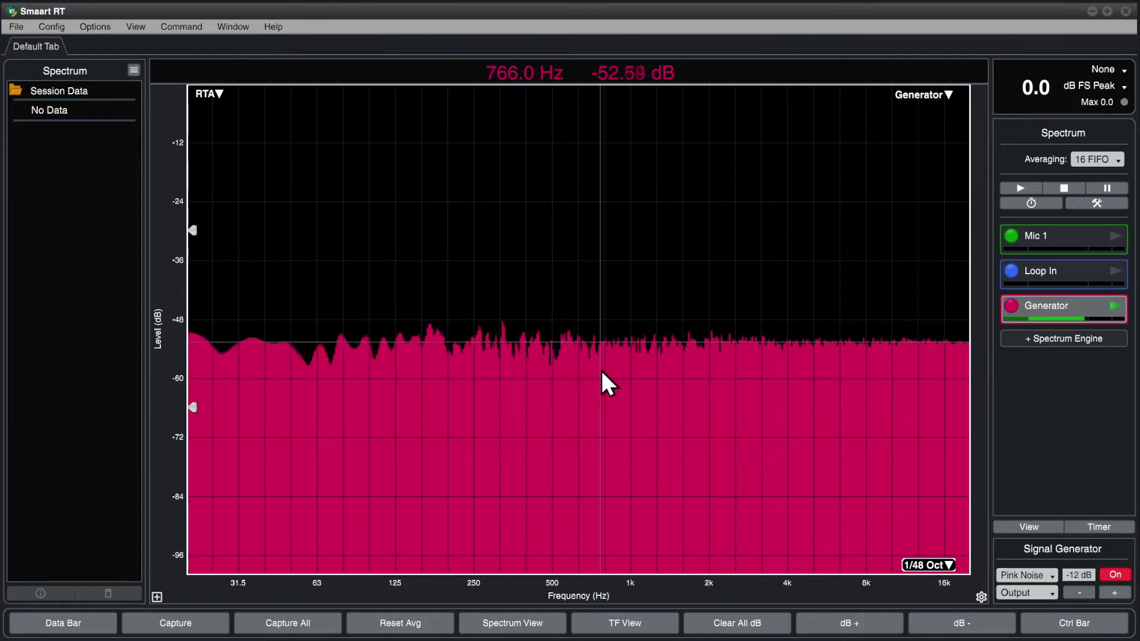
Step: Compare the Generator, Loop In and Mic 1 measurement settings, ending on the Generator's
{"action": "left_click", "coordinate": [1075, 309]}
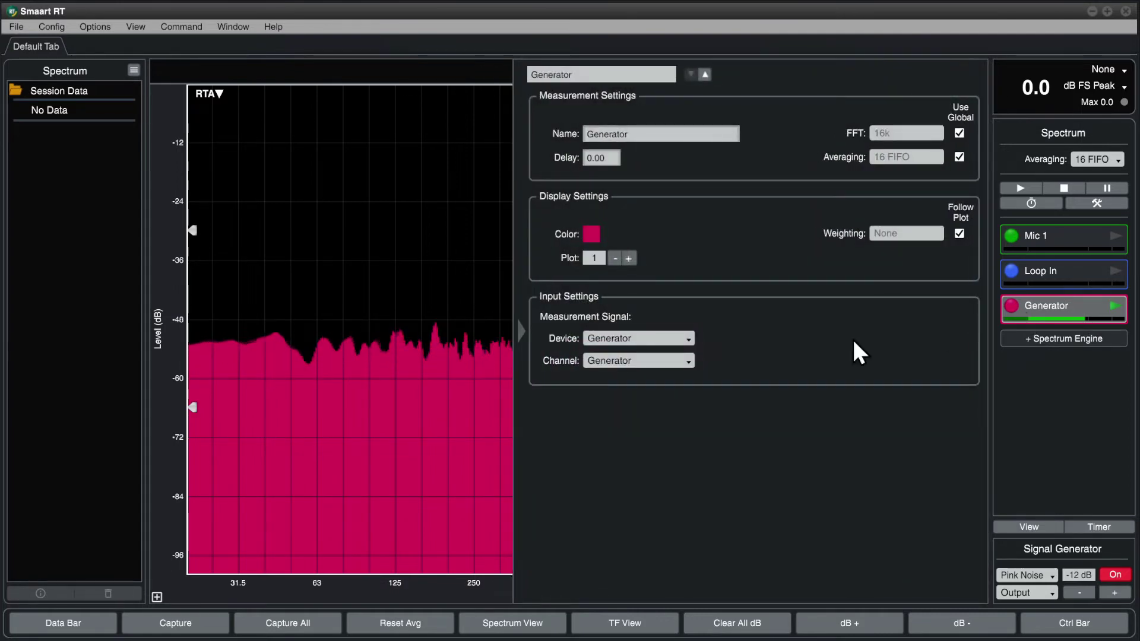
{"action": "left_click", "coordinate": [708, 74]}
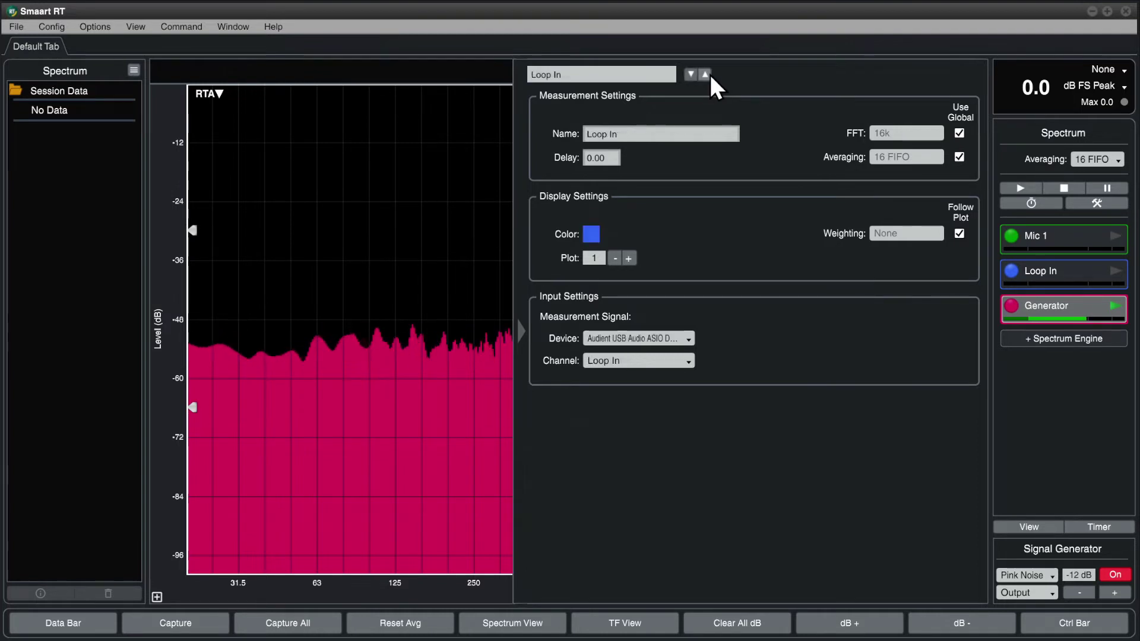
{"action": "left_click", "coordinate": [708, 73]}
{"action": "left_click", "coordinate": [690, 74]}
{"action": "left_click", "coordinate": [691, 73]}
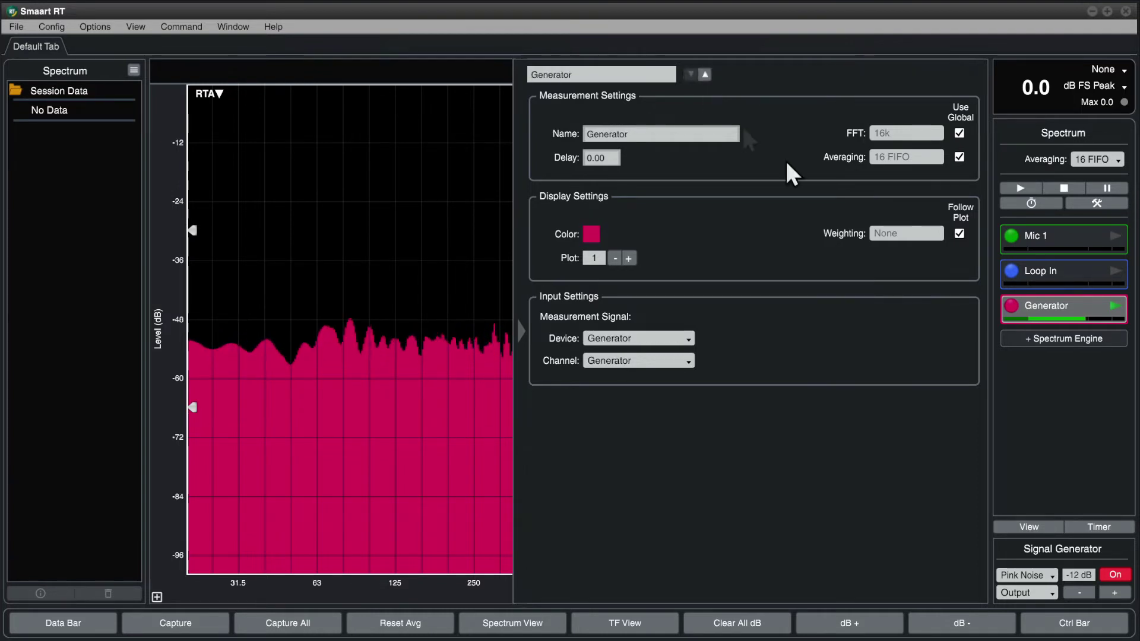
{"action": "left_click", "coordinate": [1076, 272]}
{"action": "left_click", "coordinate": [1072, 240]}
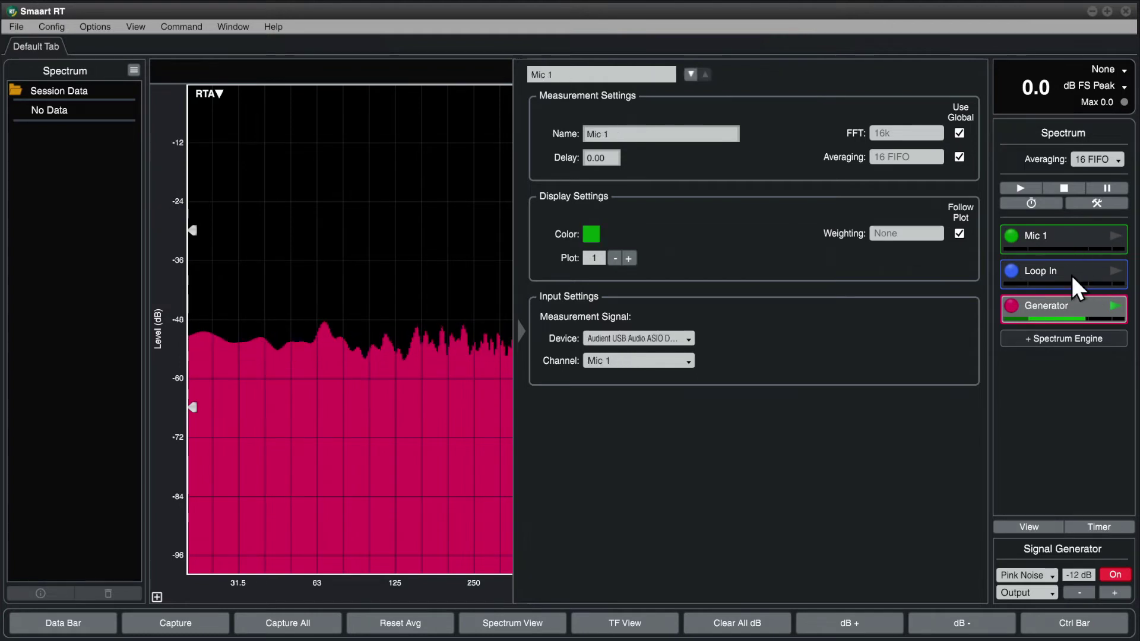
{"action": "left_click", "coordinate": [1066, 306]}
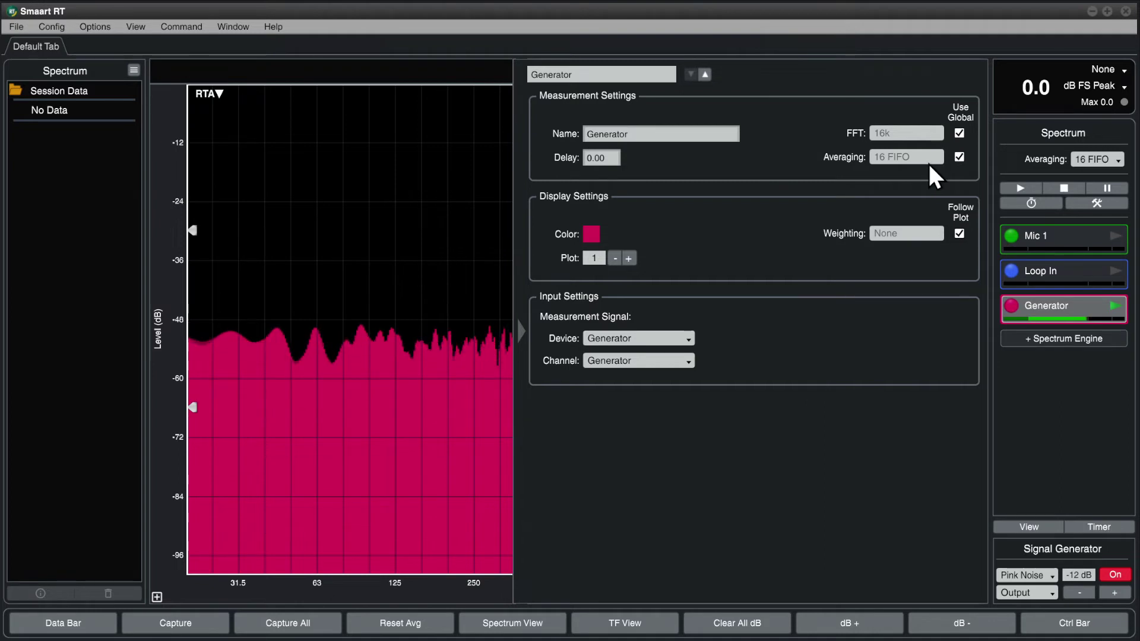
Step: Turn off Use Global and set the Generator's averaging to 1 Sec, keeping its colour unchanged
{"action": "left_click", "coordinate": [958, 158]}
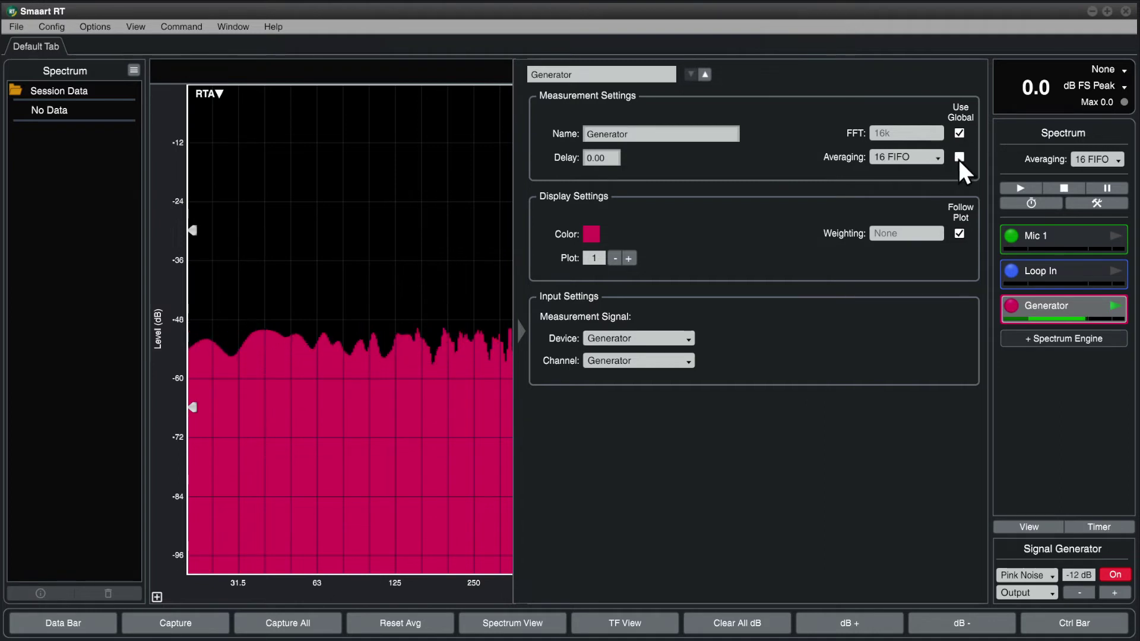
{"action": "left_click", "coordinate": [933, 157]}
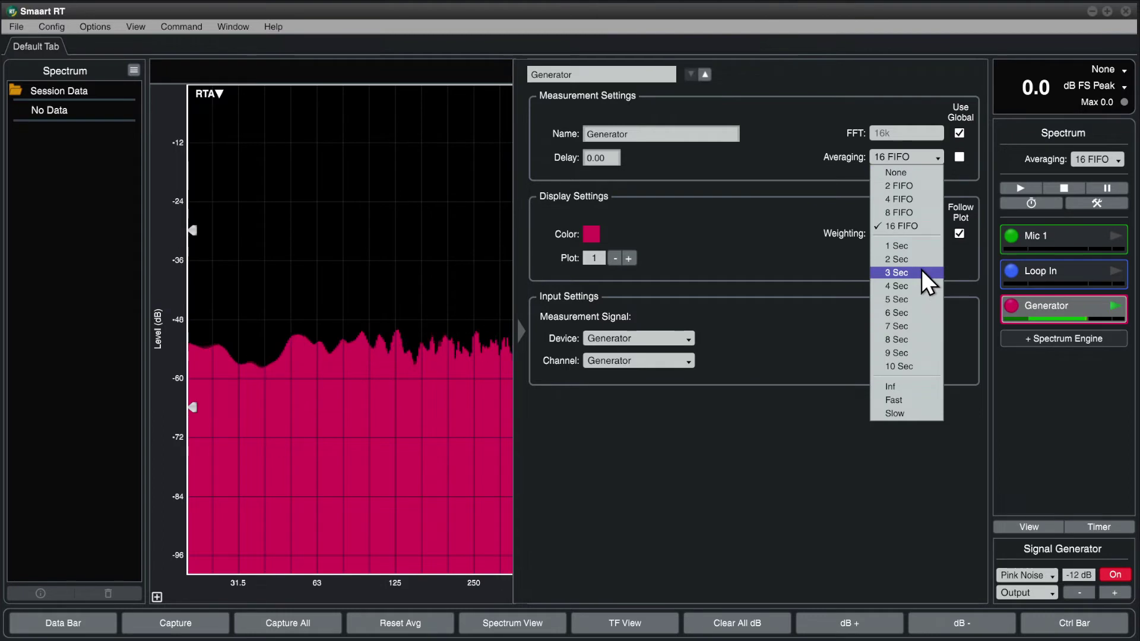
{"action": "left_click", "coordinate": [917, 246]}
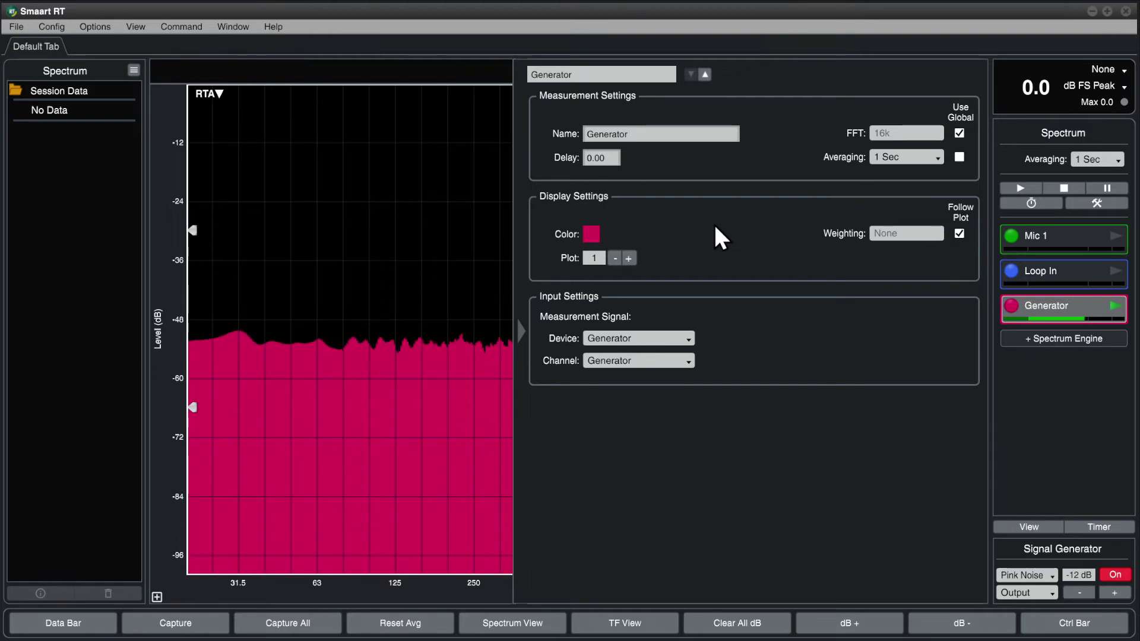
{"action": "left_click", "coordinate": [591, 234]}
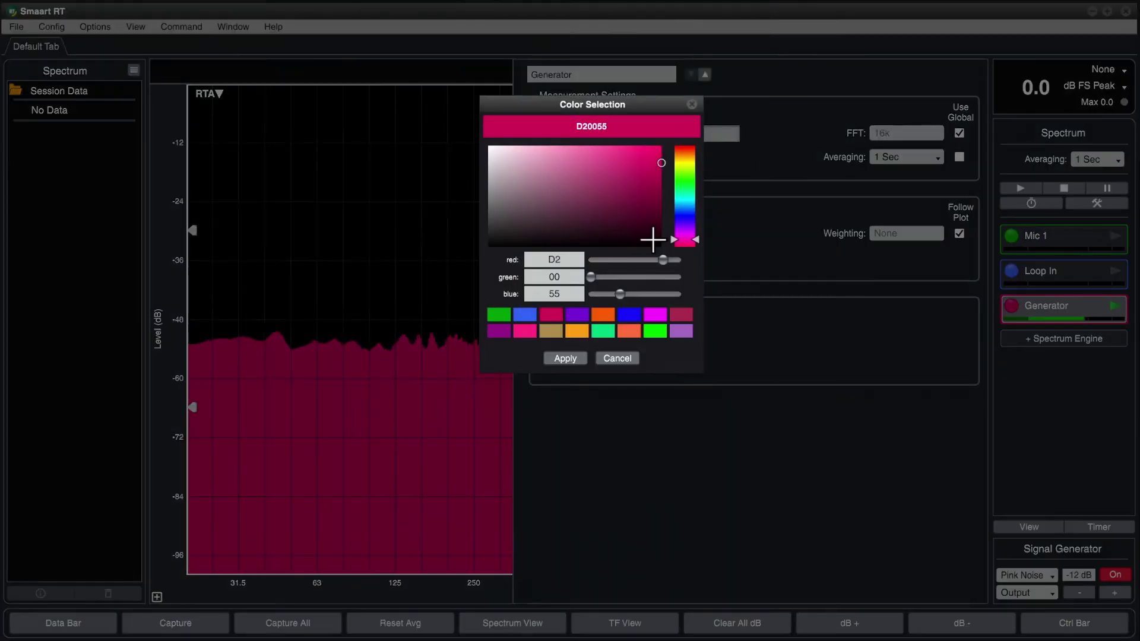
{"action": "left_click", "coordinate": [618, 358]}
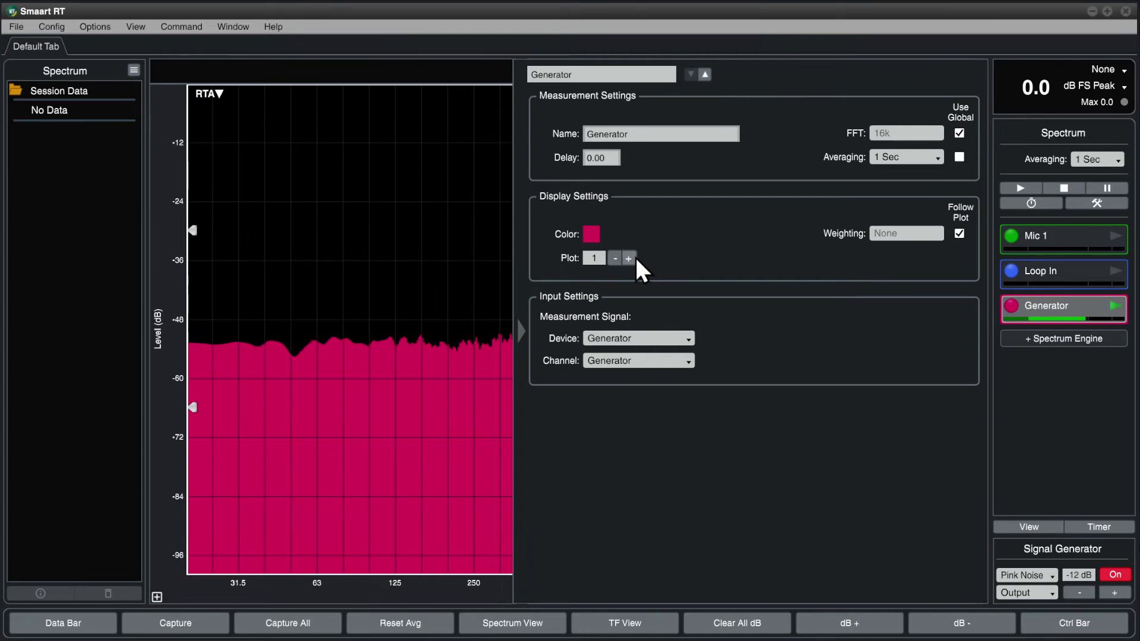
Step: Apply the RTA/RTA two-plot layout preset, then reopen the Generator's settings
{"action": "left_click", "coordinate": [523, 335]}
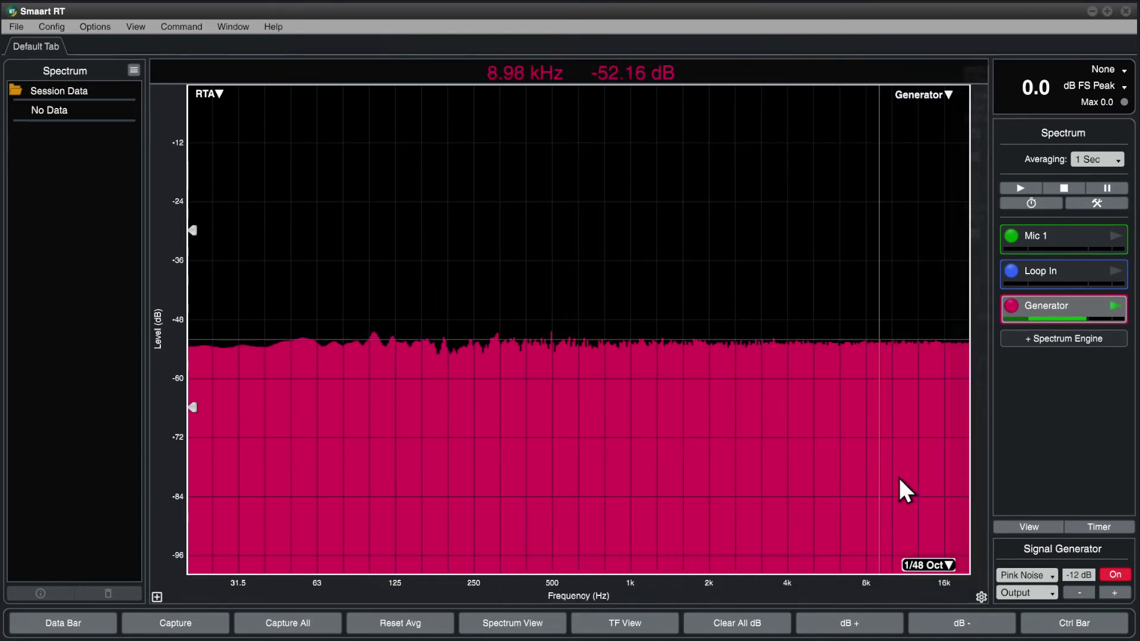
{"action": "left_click", "coordinate": [1035, 528]}
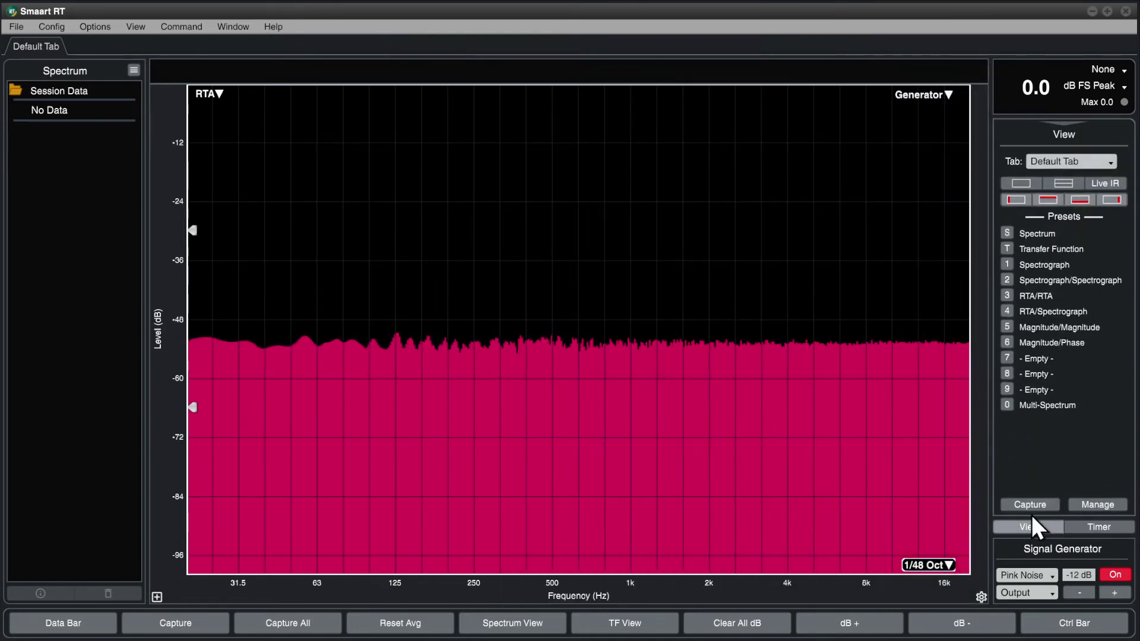
{"action": "left_click", "coordinate": [1007, 297]}
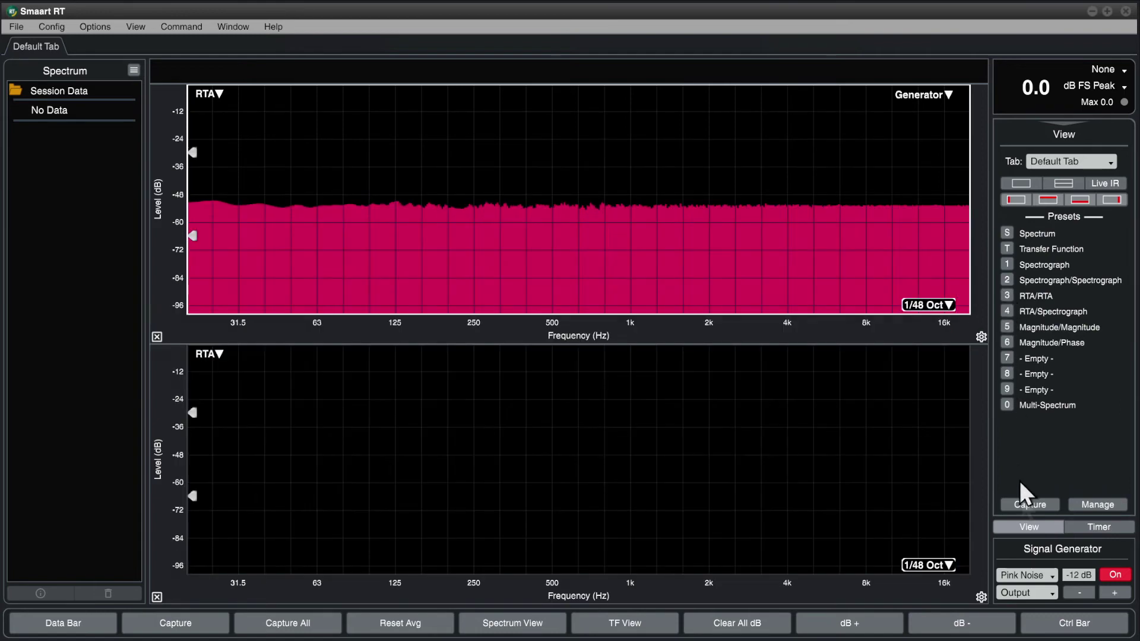
{"action": "left_click", "coordinate": [1028, 528]}
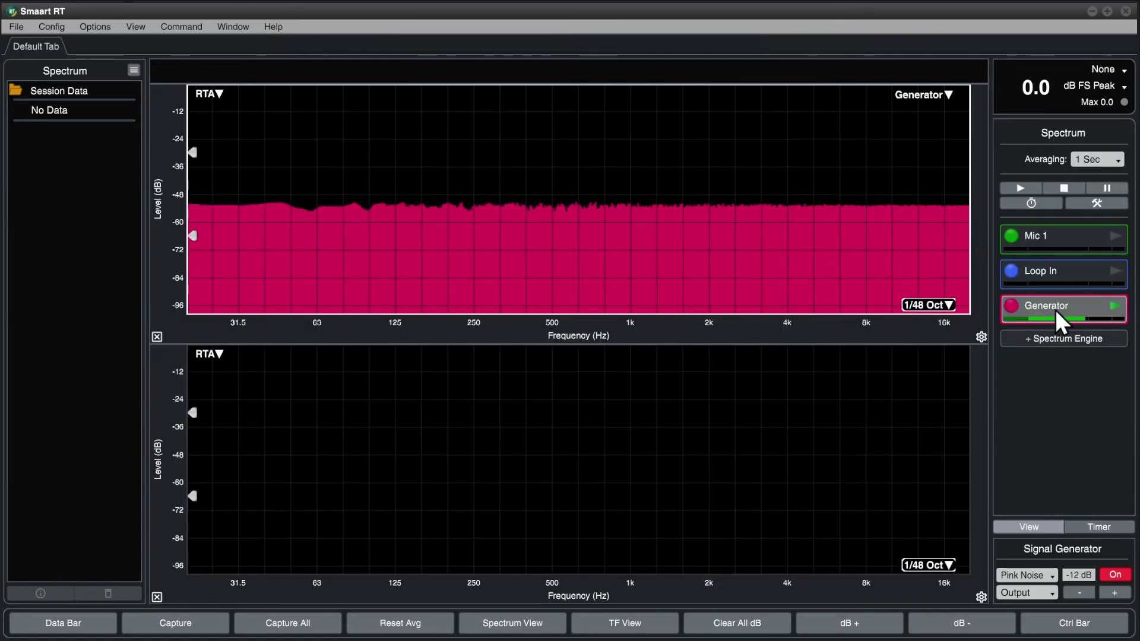
{"action": "left_click", "coordinate": [1055, 308]}
Step: Move the Generator trace to the lower plot and back, then try A weighting on it
{"action": "left_click", "coordinate": [627, 258]}
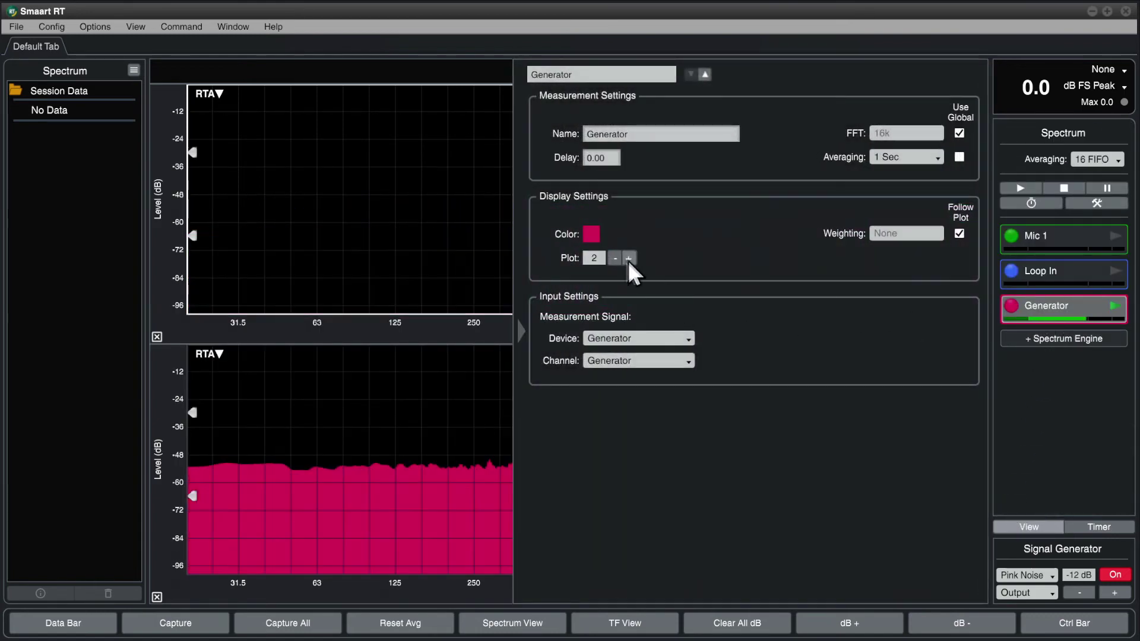
{"action": "left_click", "coordinate": [614, 258]}
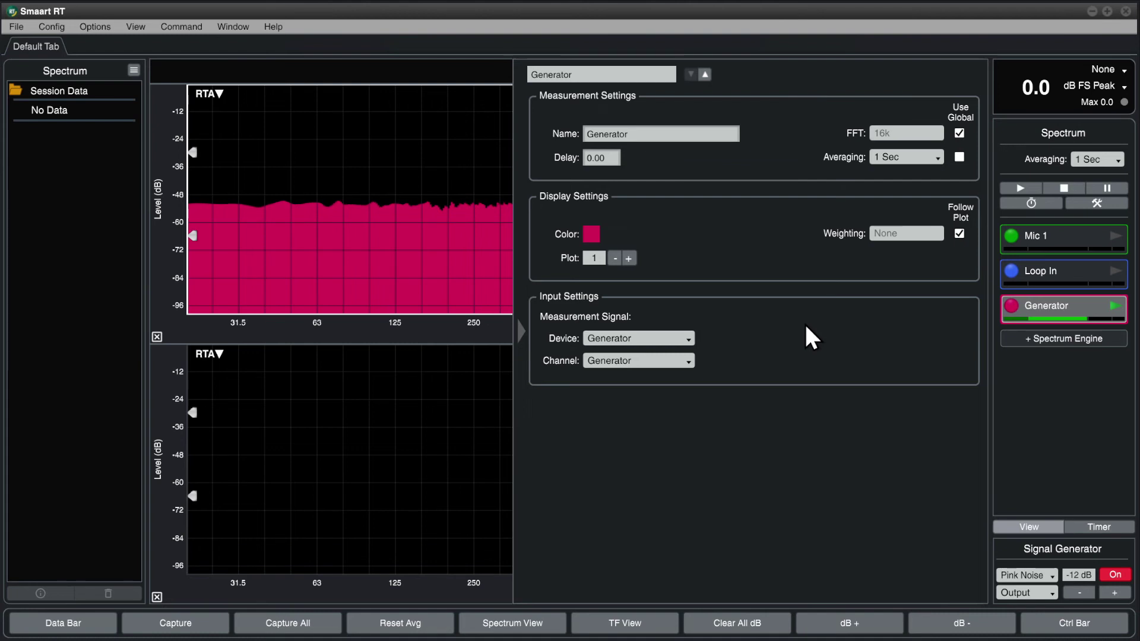
{"action": "left_click", "coordinate": [958, 234]}
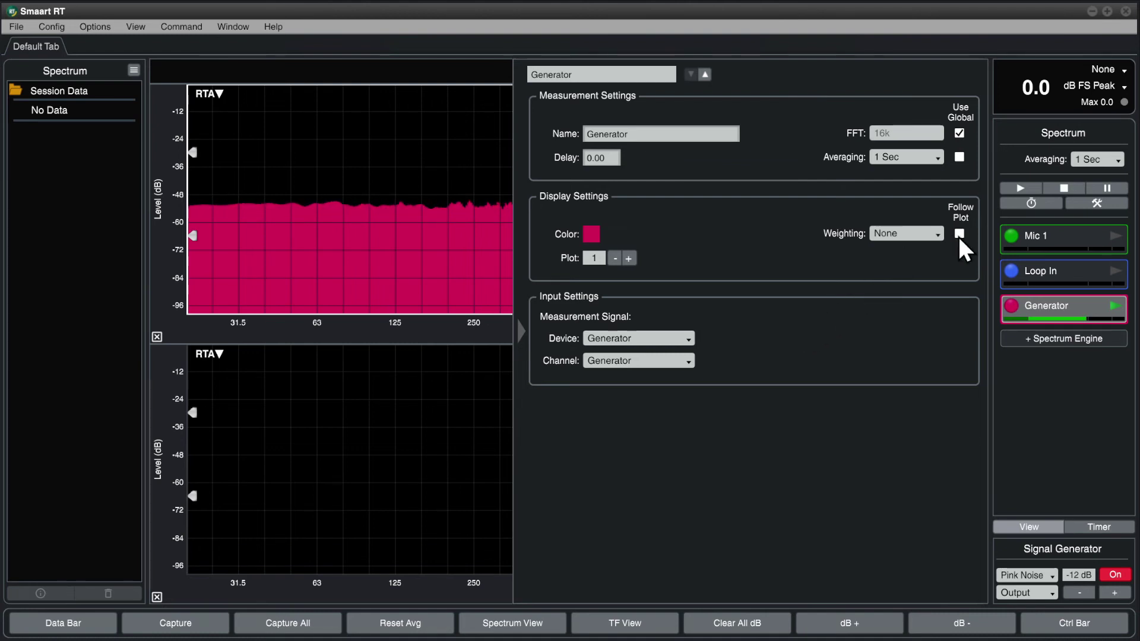
{"action": "left_click", "coordinate": [938, 234]}
{"action": "left_click", "coordinate": [917, 265]}
Step: Set the Generator's weighting to None, have it follow the plot weighting, and close its settings
{"action": "left_click", "coordinate": [937, 234]}
{"action": "left_click", "coordinate": [917, 249]}
{"action": "left_click", "coordinate": [959, 234]}
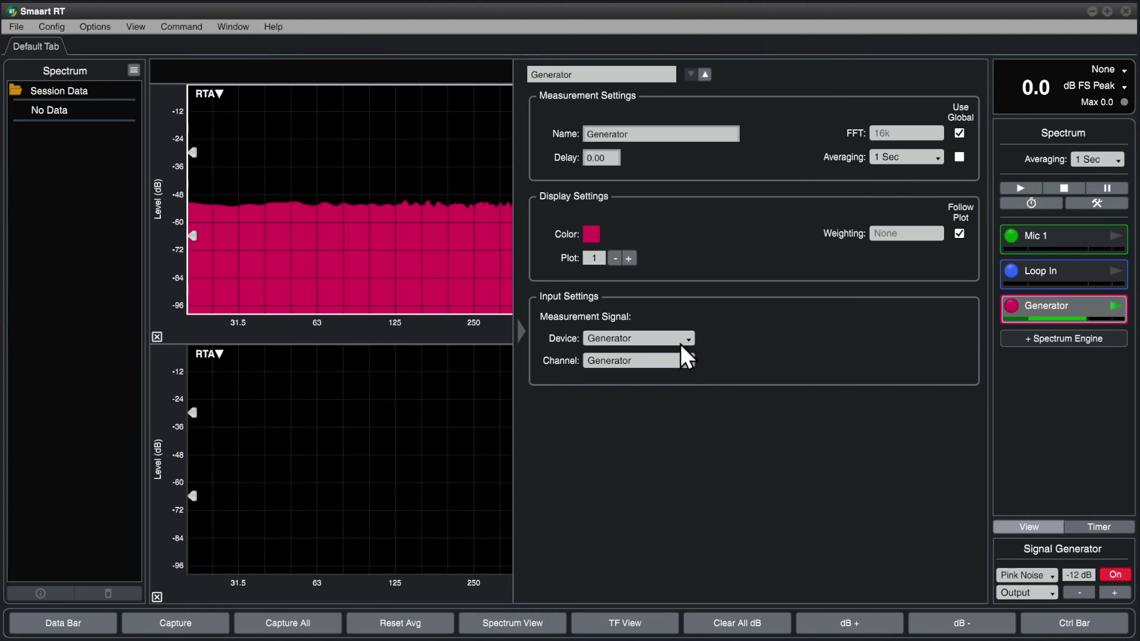
{"action": "left_click", "coordinate": [520, 332]}
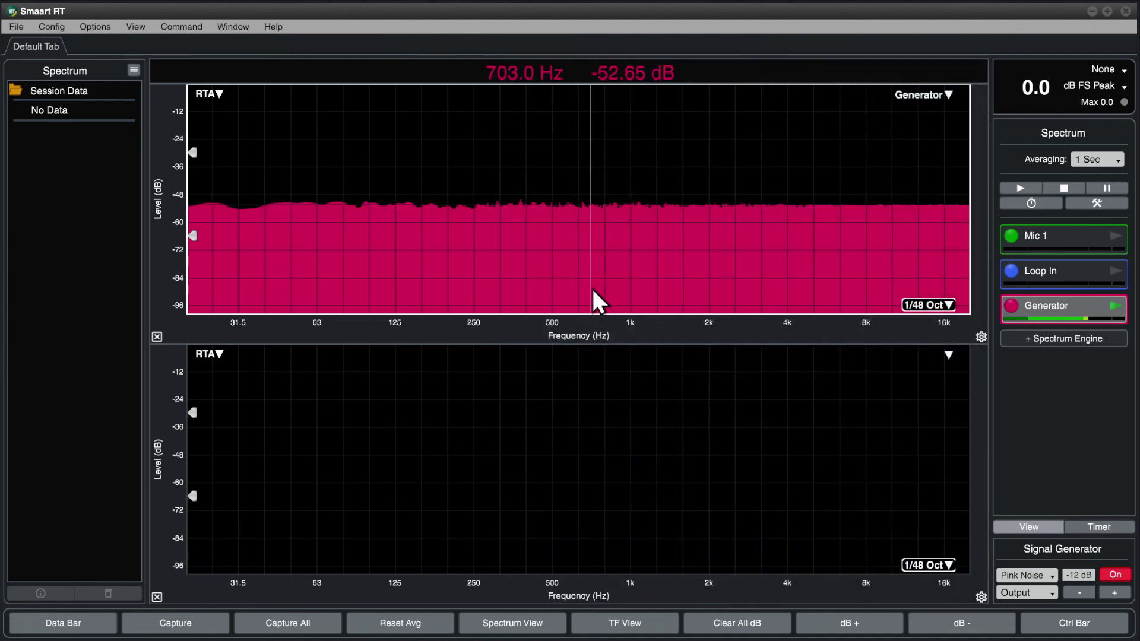